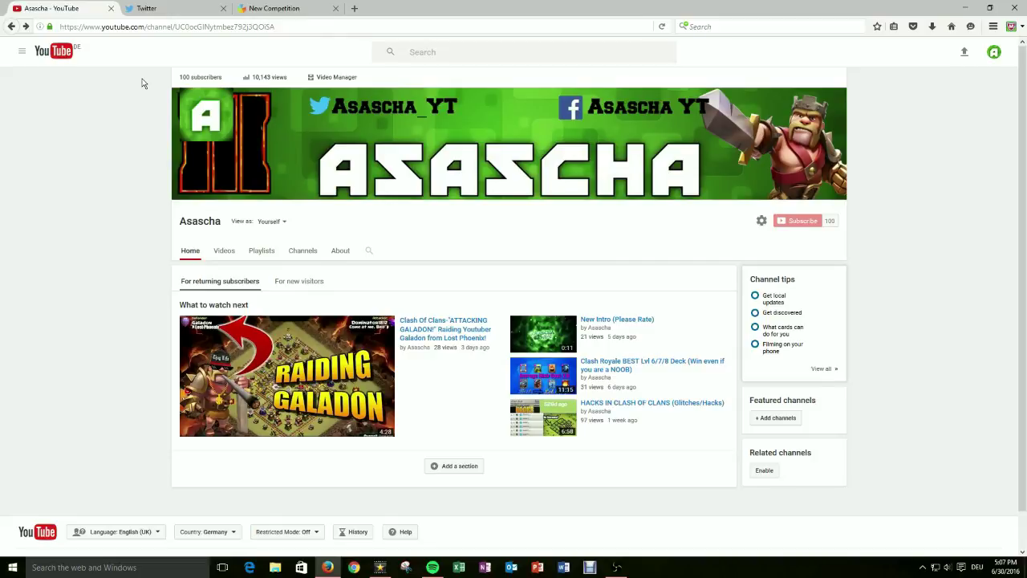
Open Video Manager and browse the list of uploaded videos
{"action": "left_click", "coordinate": [328, 78]}
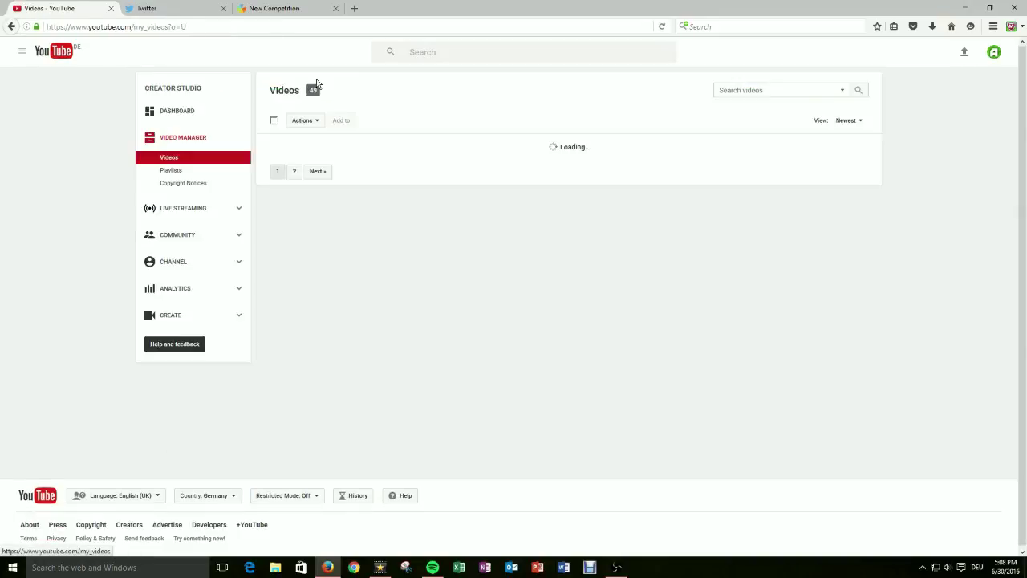
{"action": "scroll", "coordinate": [803, 233], "scroll_direction": "down", "scroll_amount": 1}
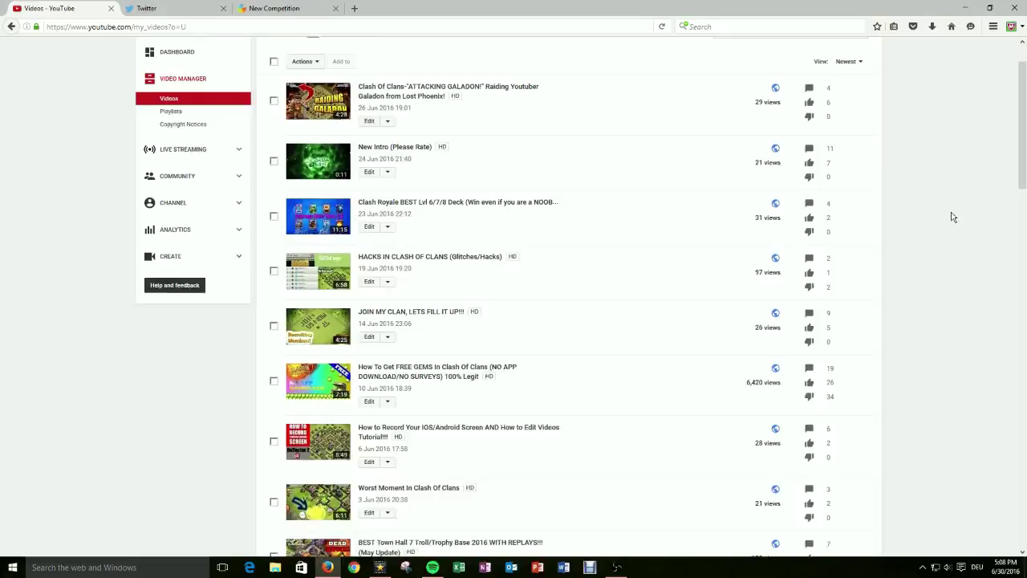
{"action": "scroll", "coordinate": [930, 216], "scroll_direction": "up", "scroll_amount": 1}
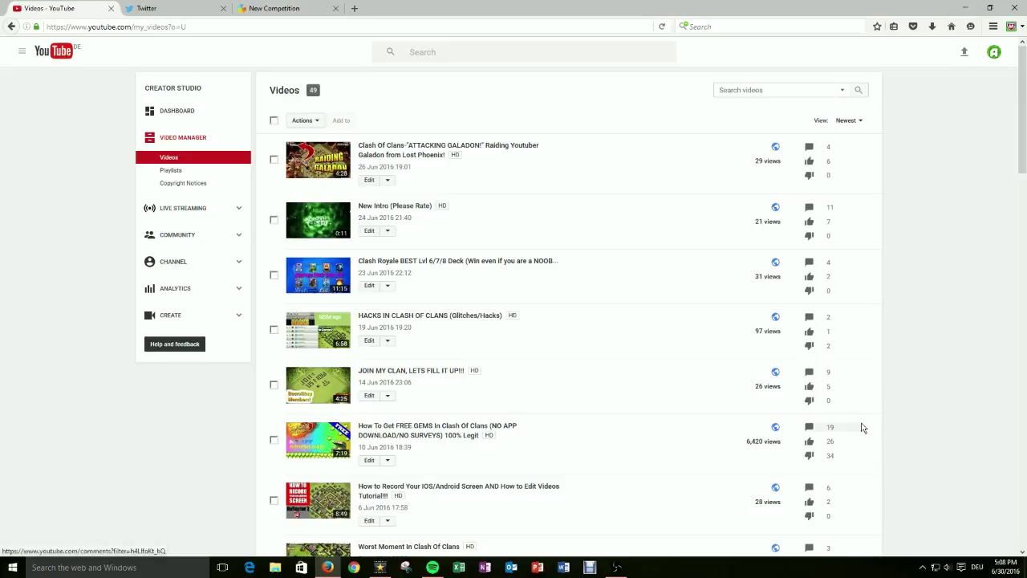
{"action": "scroll", "coordinate": [507, 298], "scroll_direction": "down", "scroll_amount": 1}
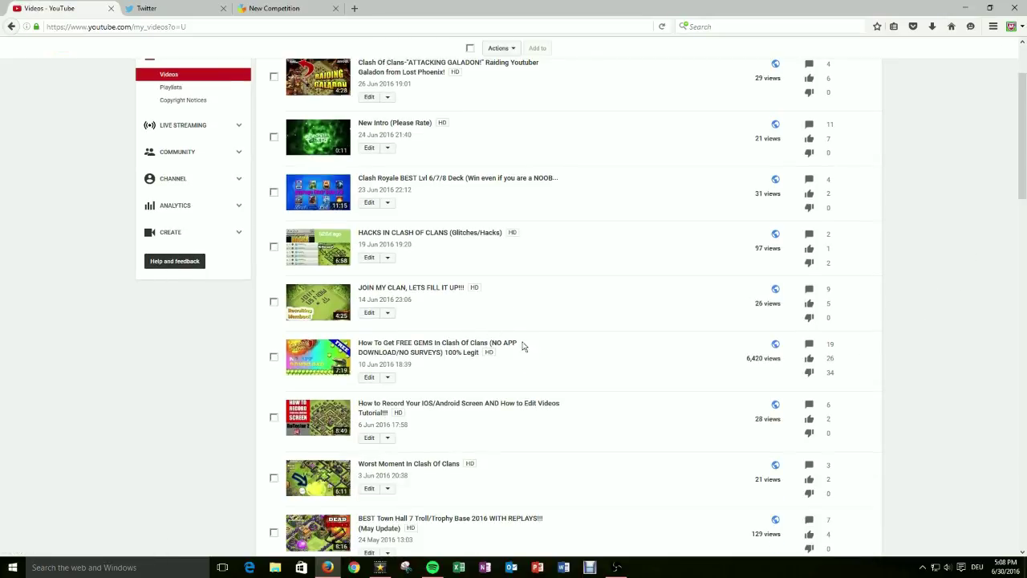
{"action": "scroll", "coordinate": [522, 346], "scroll_direction": "down", "scroll_amount": 2}
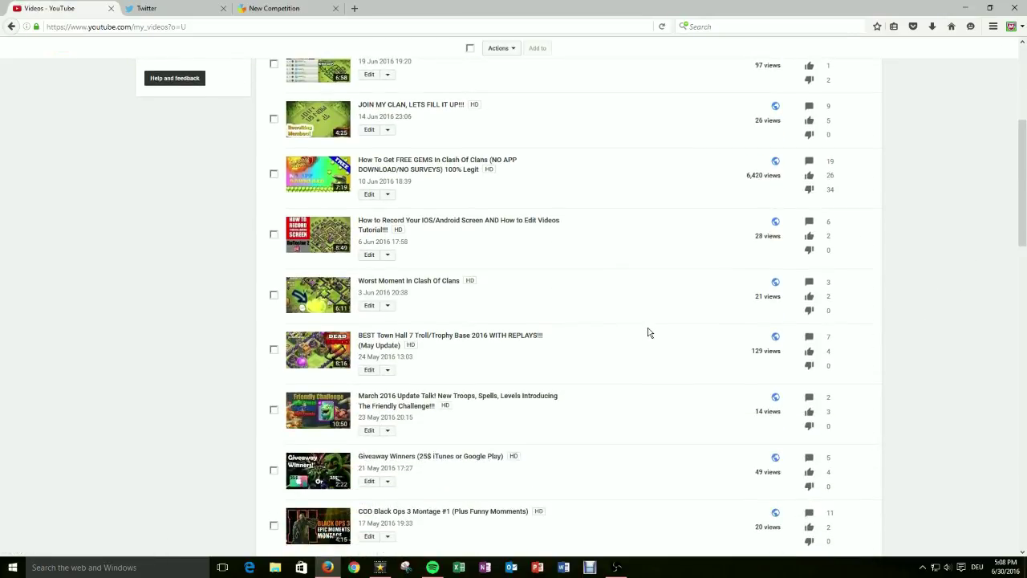
{"action": "scroll", "coordinate": [649, 332], "scroll_direction": "up", "scroll_amount": 3}
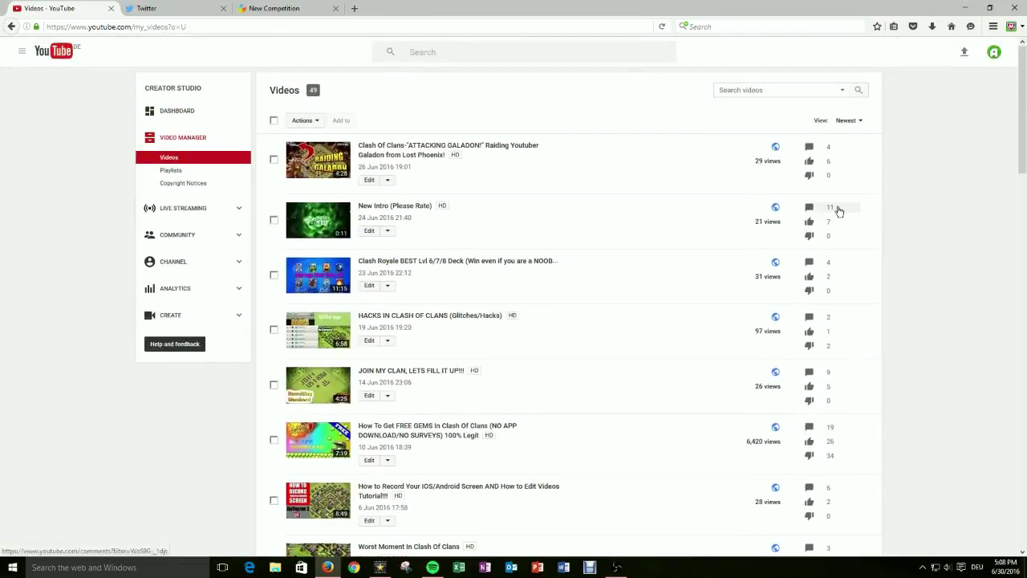
Read the comments on New Intro (Please Rate), including the 'Amazing!' comment
{"action": "left_click", "coordinate": [839, 211]}
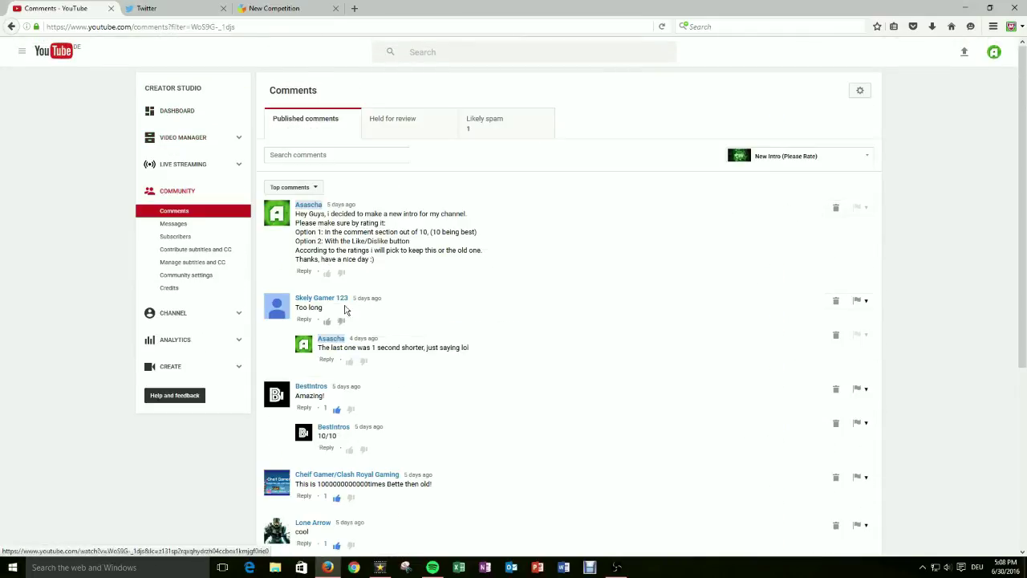
{"action": "scroll", "coordinate": [345, 309], "scroll_direction": "down", "scroll_amount": 1}
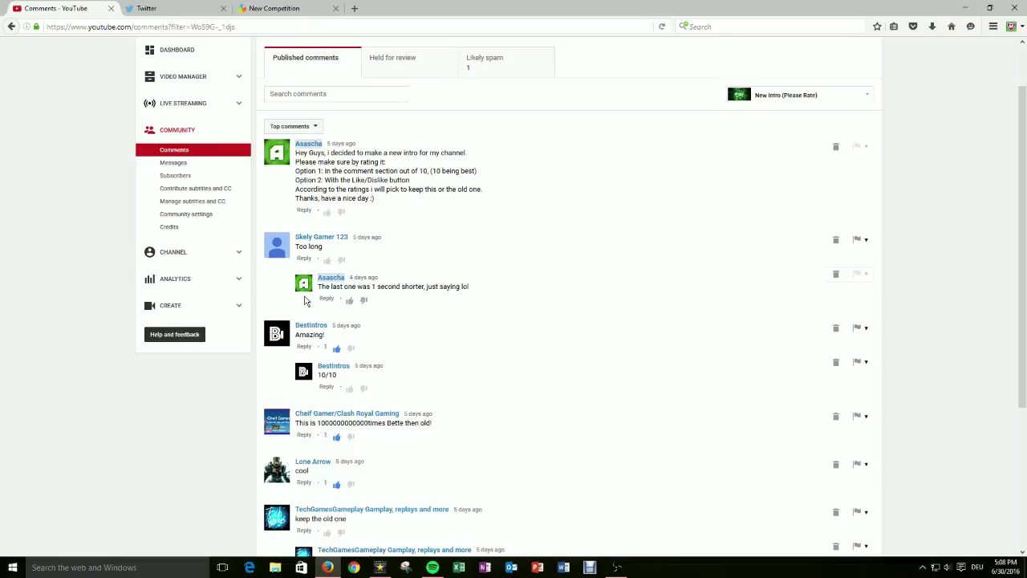
{"action": "scroll", "coordinate": [300, 329], "scroll_direction": "down", "scroll_amount": 2}
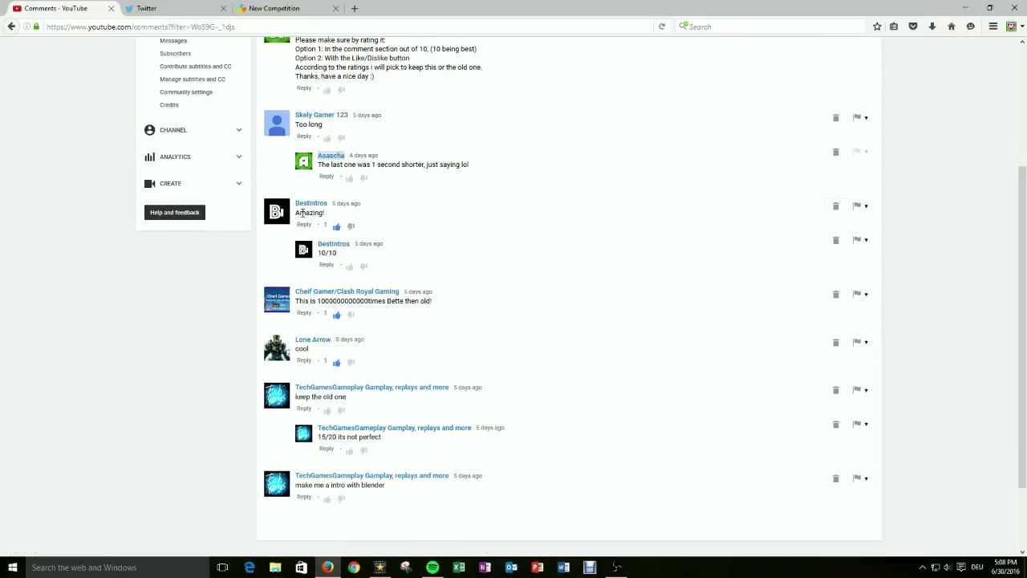
{"action": "double_click", "coordinate": [303, 212]}
{"action": "left_click", "coordinate": [336, 303]}
{"action": "scroll", "coordinate": [121, 300], "scroll_direction": "up", "scroll_amount": 3}
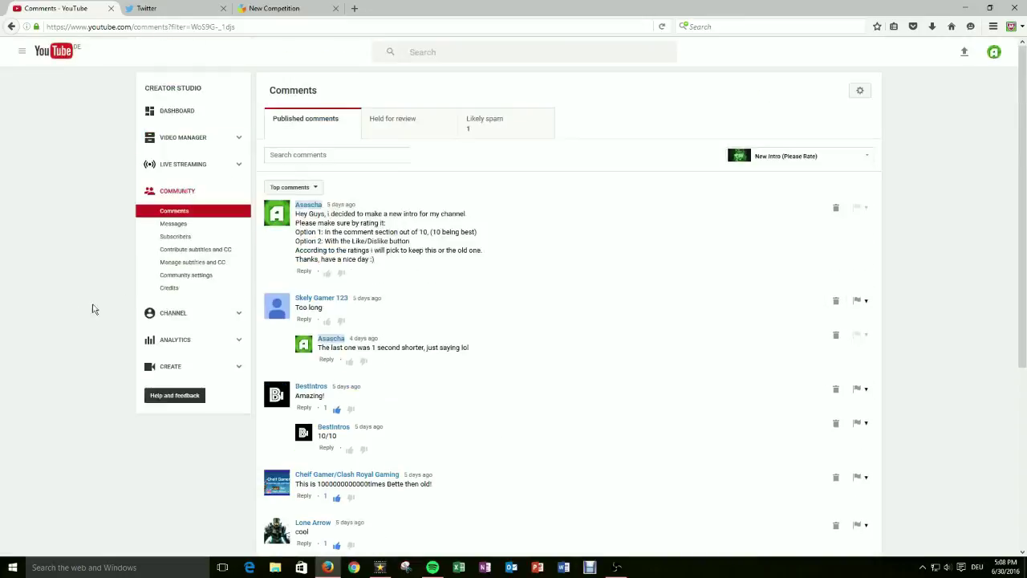
Return to the Videos list and read the comments on COD Black Ops 3 Montage #1
{"action": "left_click", "coordinate": [11, 27]}
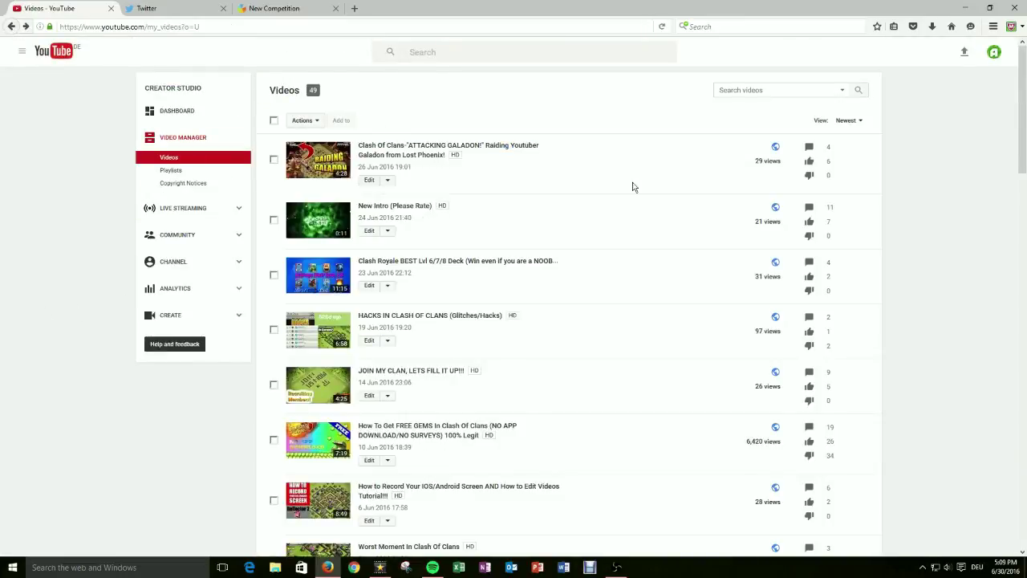
{"action": "scroll", "coordinate": [722, 245], "scroll_direction": "down", "scroll_amount": 2}
{"action": "scroll", "coordinate": [738, 243], "scroll_direction": "down", "scroll_amount": 3}
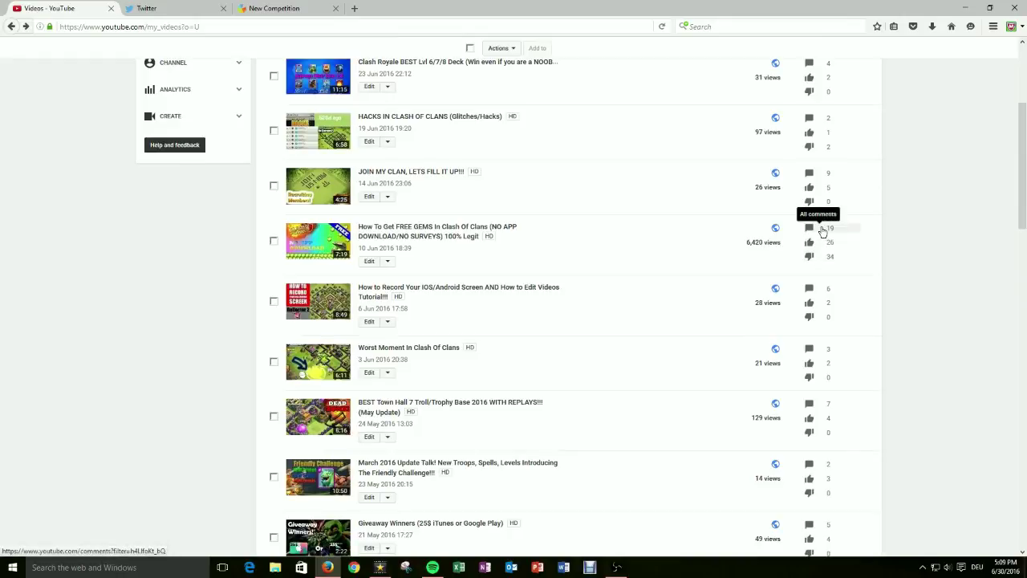
{"action": "scroll", "coordinate": [822, 233], "scroll_direction": "down", "scroll_amount": 7}
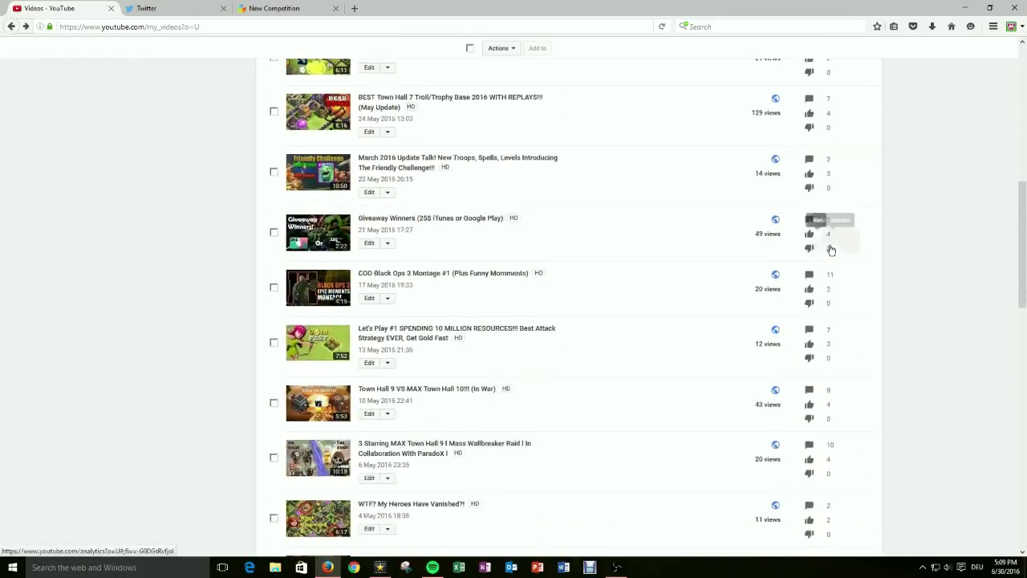
{"action": "left_click", "coordinate": [829, 276]}
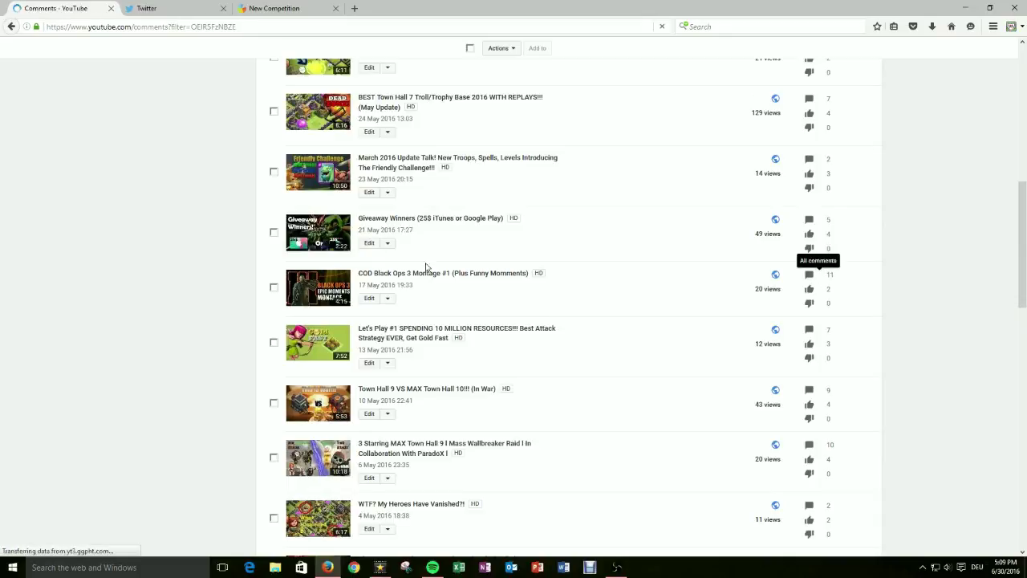
{"action": "scroll", "coordinate": [42, 287], "scroll_direction": "down", "scroll_amount": 3}
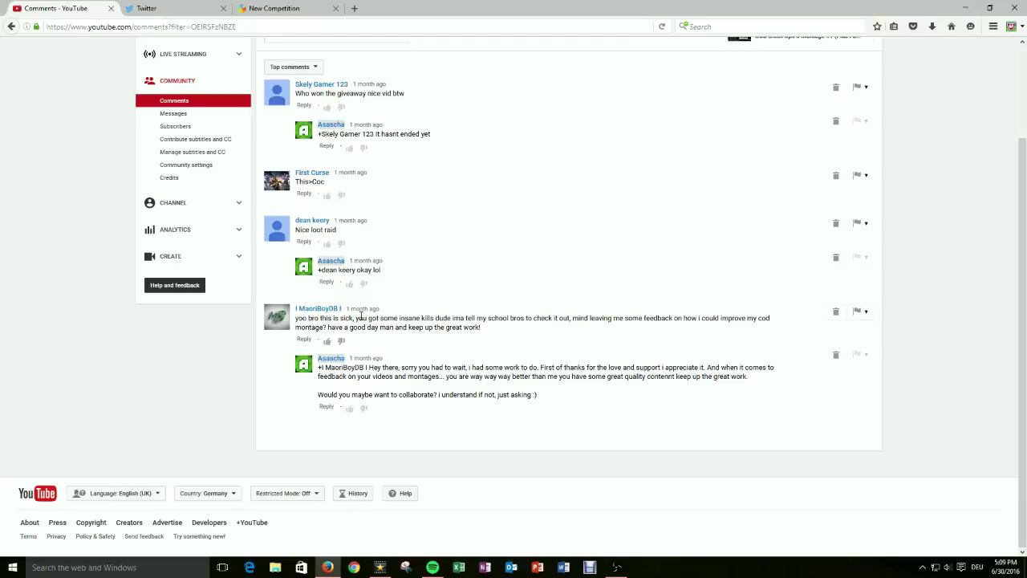
{"action": "scroll", "coordinate": [121, 237], "scroll_direction": "up", "scroll_amount": 2}
{"action": "scroll", "coordinate": [120, 237], "scroll_direction": "up", "scroll_amount": 1}
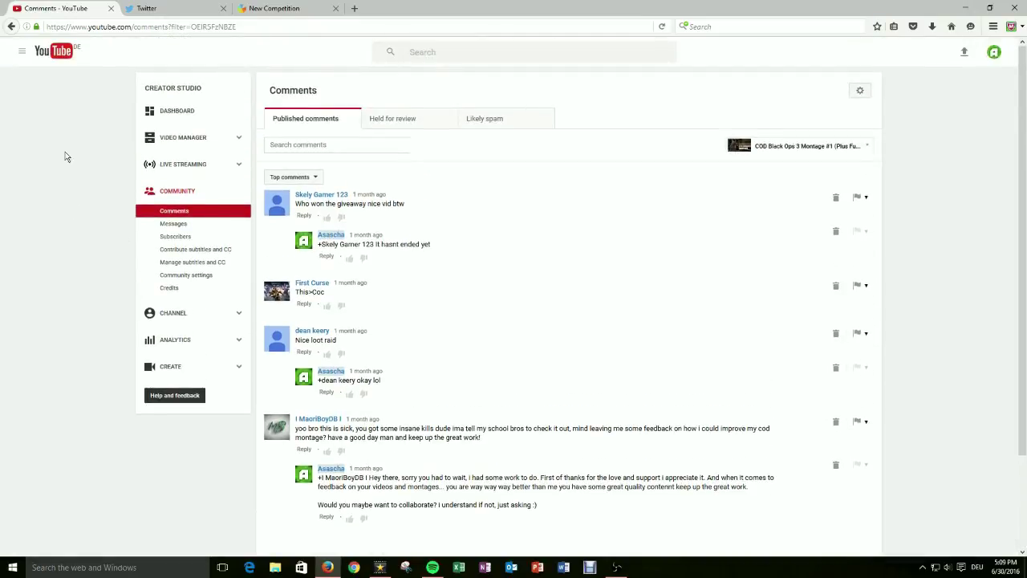
Go back to the Videos list and read the comments on the How To Get FREE GEMS video
{"action": "left_click", "coordinate": [12, 26]}
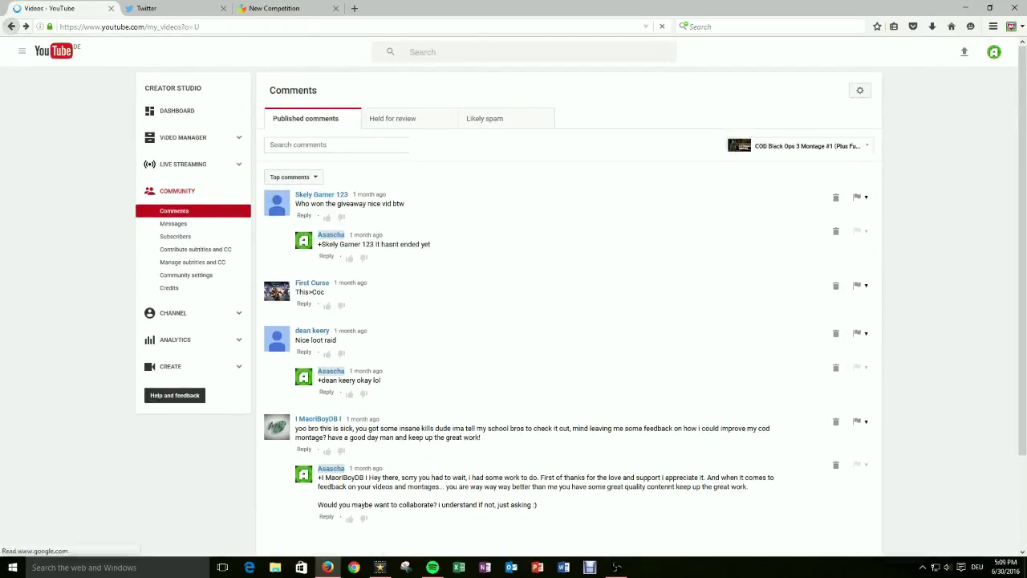
{"action": "scroll", "coordinate": [200, 180], "scroll_direction": "down", "scroll_amount": 3}
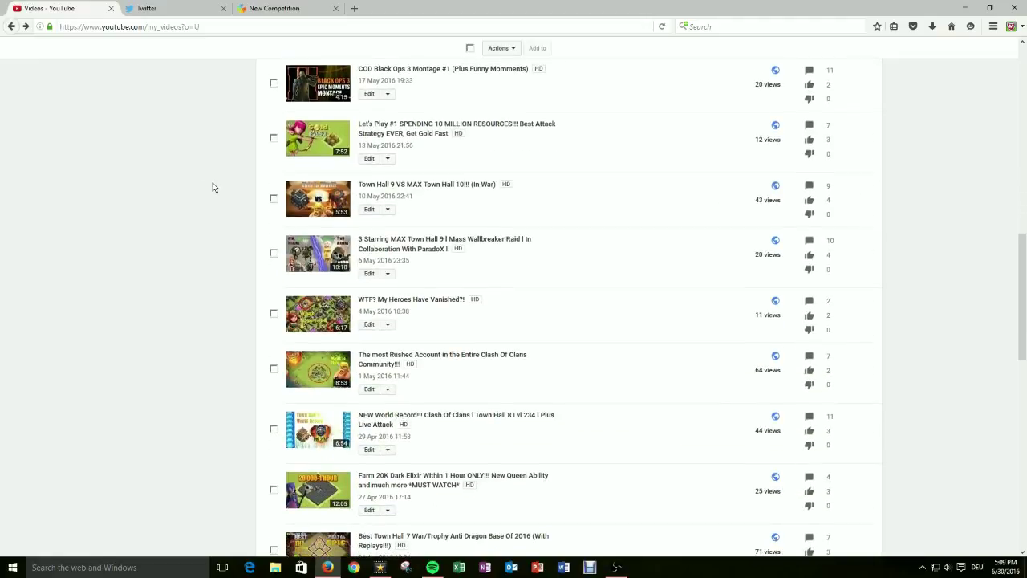
{"action": "scroll", "coordinate": [241, 195], "scroll_direction": "up", "scroll_amount": 8}
{"action": "scroll", "coordinate": [642, 157], "scroll_direction": "up", "scroll_amount": 4}
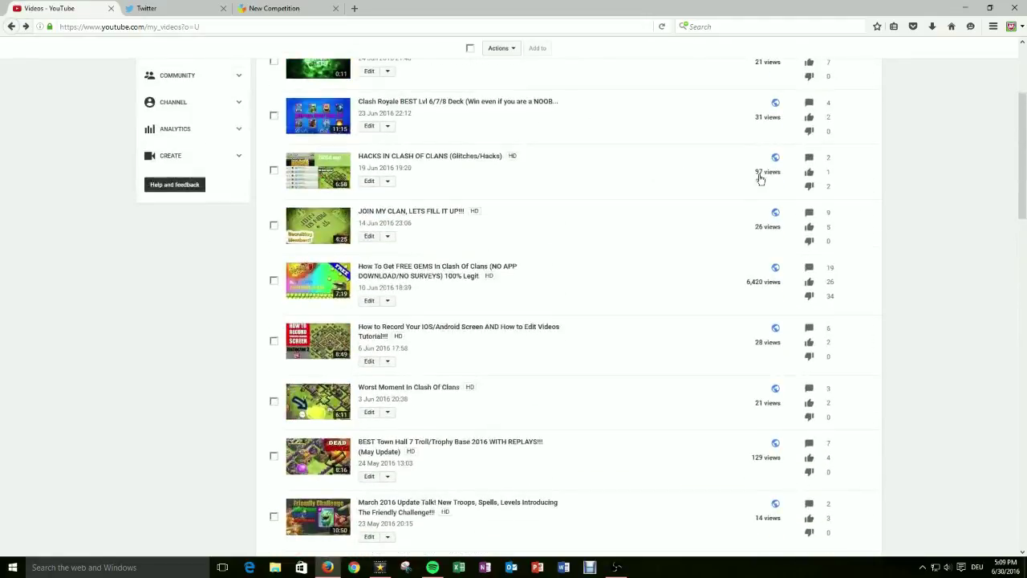
{"action": "left_click", "coordinate": [823, 272]}
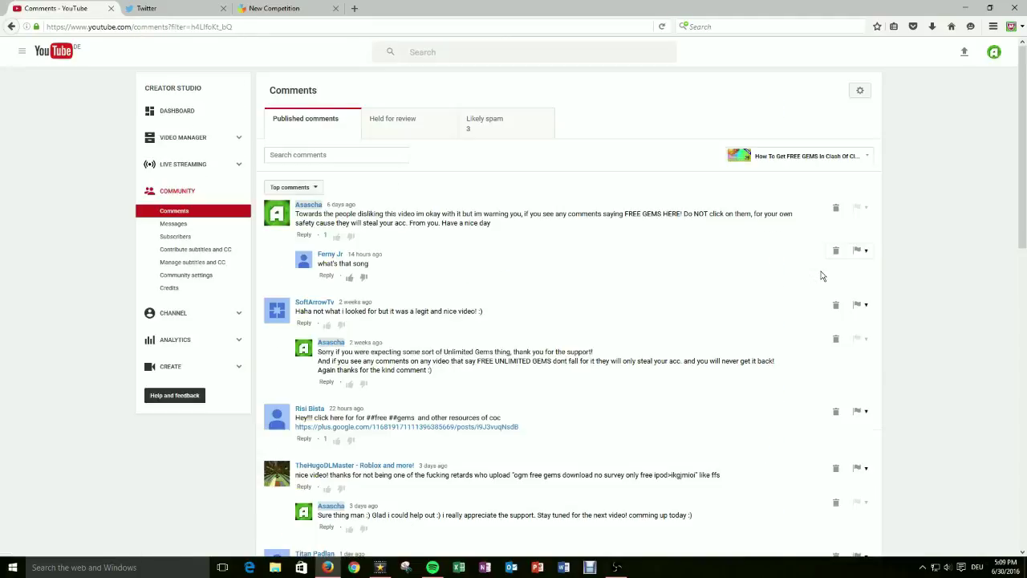
{"action": "scroll", "coordinate": [454, 271], "scroll_direction": "down", "scroll_amount": 3}
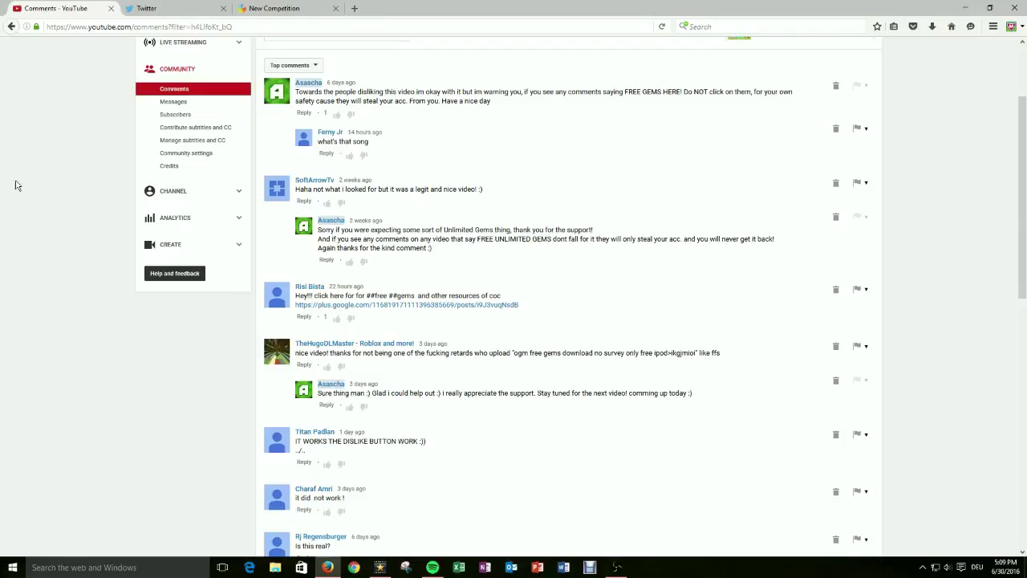
{"action": "scroll", "coordinate": [78, 233], "scroll_direction": "down", "scroll_amount": 2}
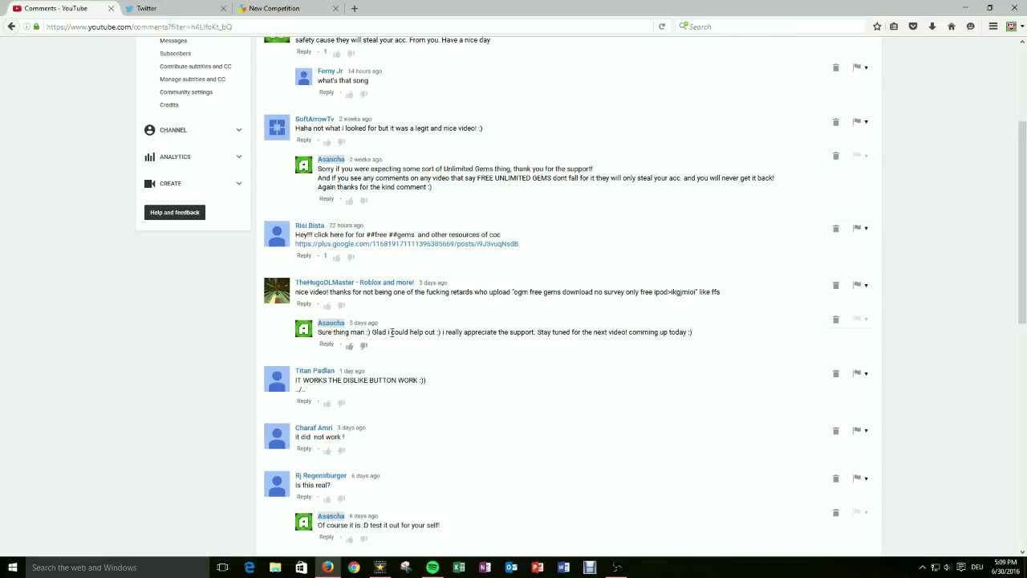
{"action": "scroll", "coordinate": [78, 378], "scroll_direction": "up", "scroll_amount": 5}
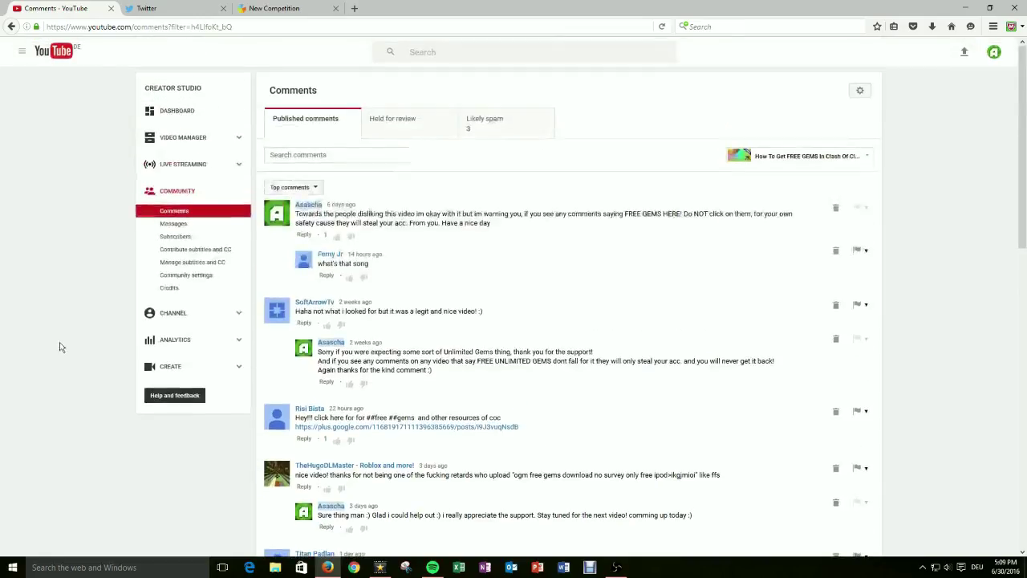
Return to the Videos list of 49 uploads and scroll through it
{"action": "left_click", "coordinate": [11, 28]}
{"action": "scroll", "coordinate": [16, 160], "scroll_direction": "down", "scroll_amount": 3}
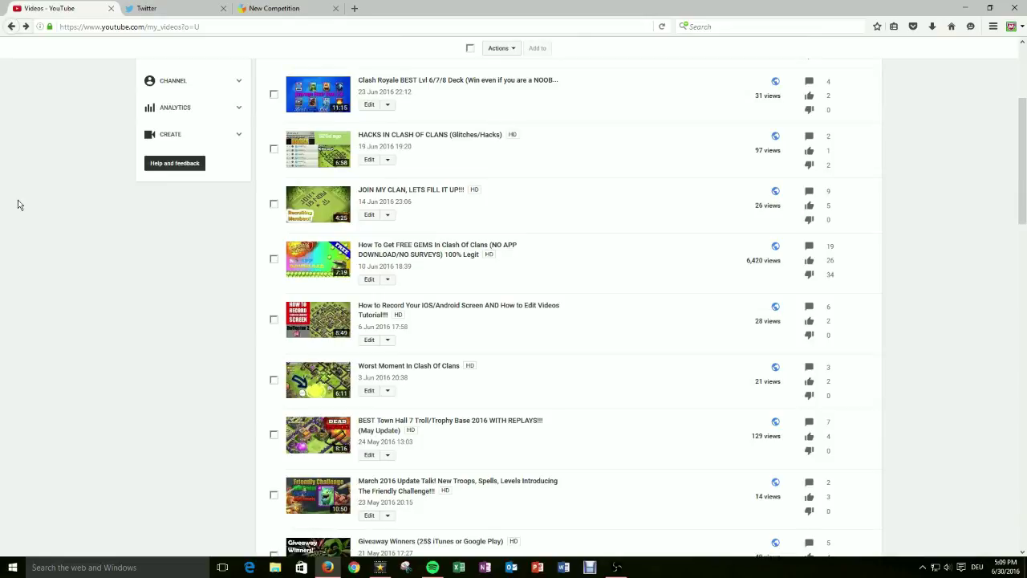
{"action": "scroll", "coordinate": [27, 297], "scroll_direction": "up", "scroll_amount": 3}
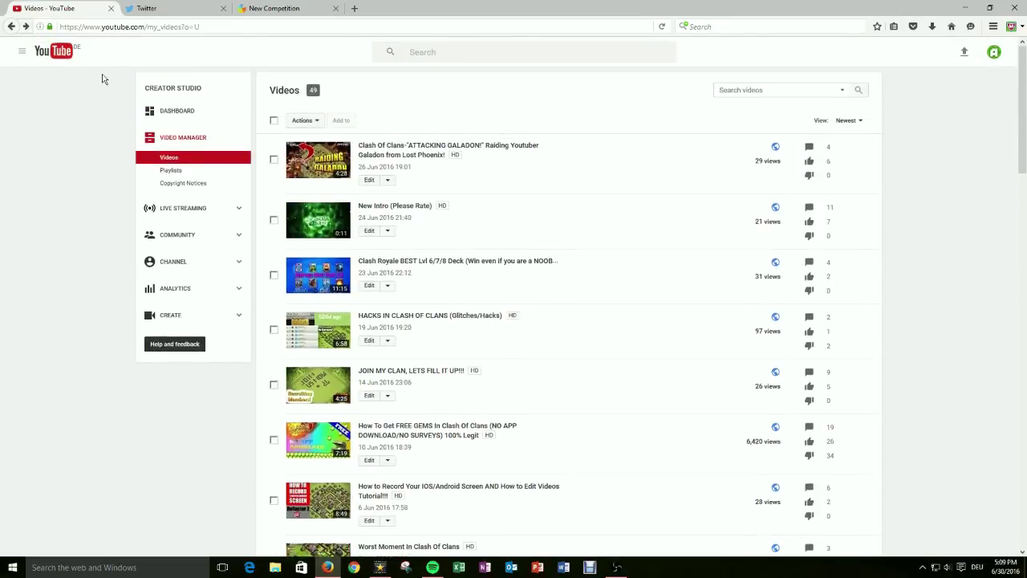
Switch to Gleam's iTunes Gift-Card (25€) competition setup and review its How to enter entries
{"action": "left_click", "coordinate": [262, 9]}
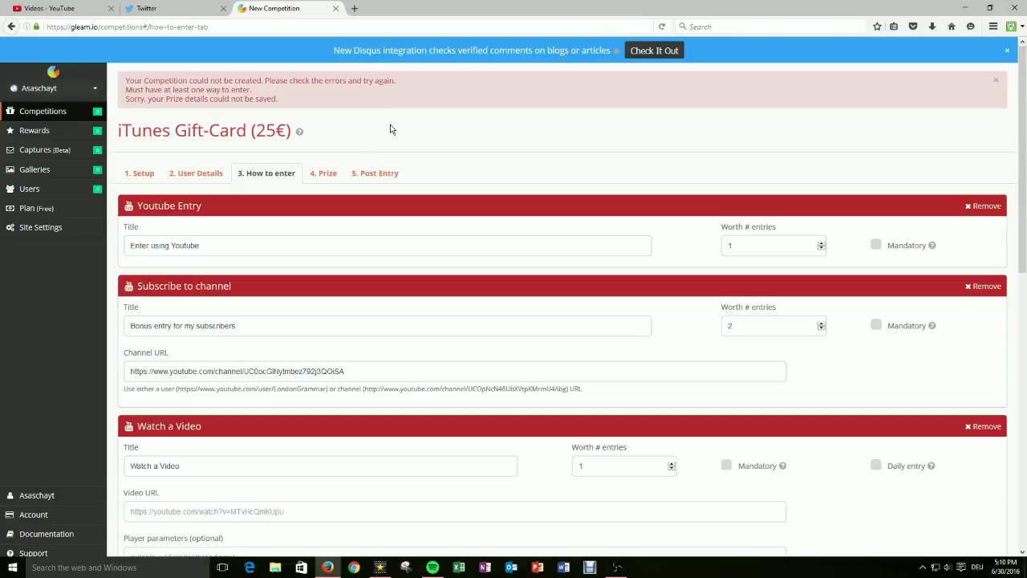
{"action": "scroll", "coordinate": [394, 143], "scroll_direction": "down", "scroll_amount": 5}
{"action": "scroll", "coordinate": [369, 196], "scroll_direction": "down", "scroll_amount": 3}
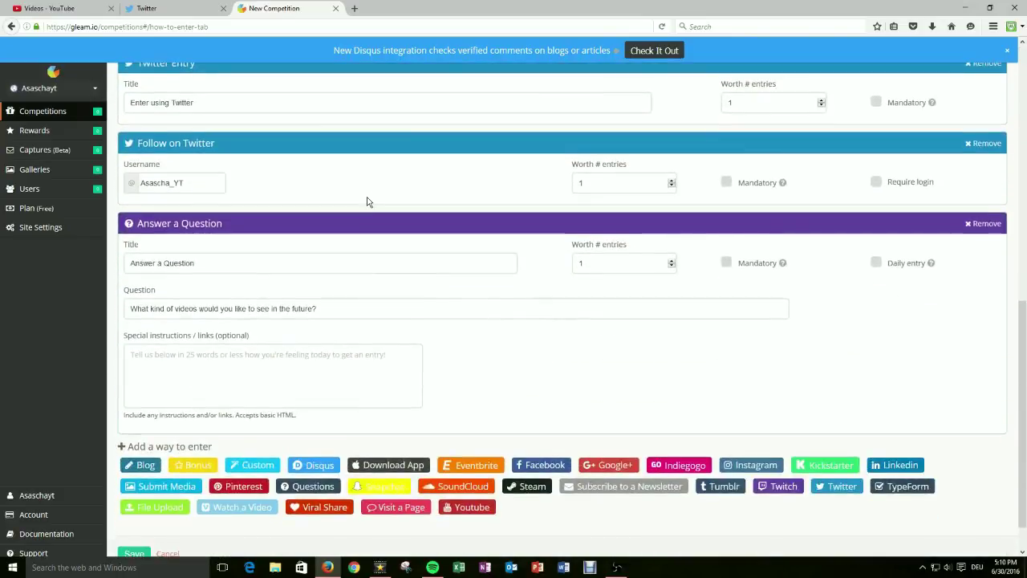
{"action": "scroll", "coordinate": [328, 231], "scroll_direction": "up", "scroll_amount": 4}
{"action": "scroll", "coordinate": [328, 230], "scroll_direction": "up", "scroll_amount": 3}
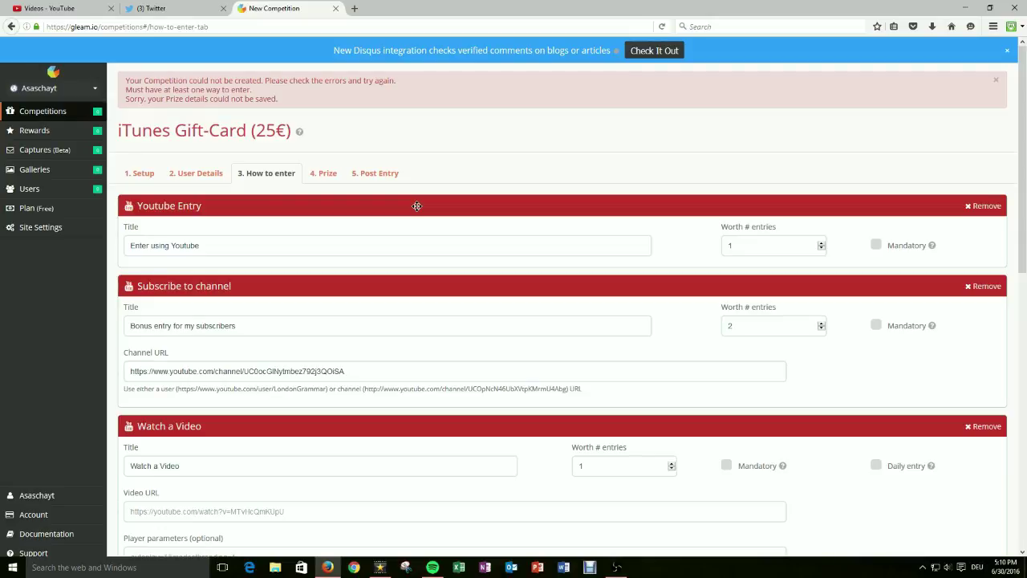
{"action": "scroll", "coordinate": [412, 210], "scroll_direction": "down", "scroll_amount": 8}
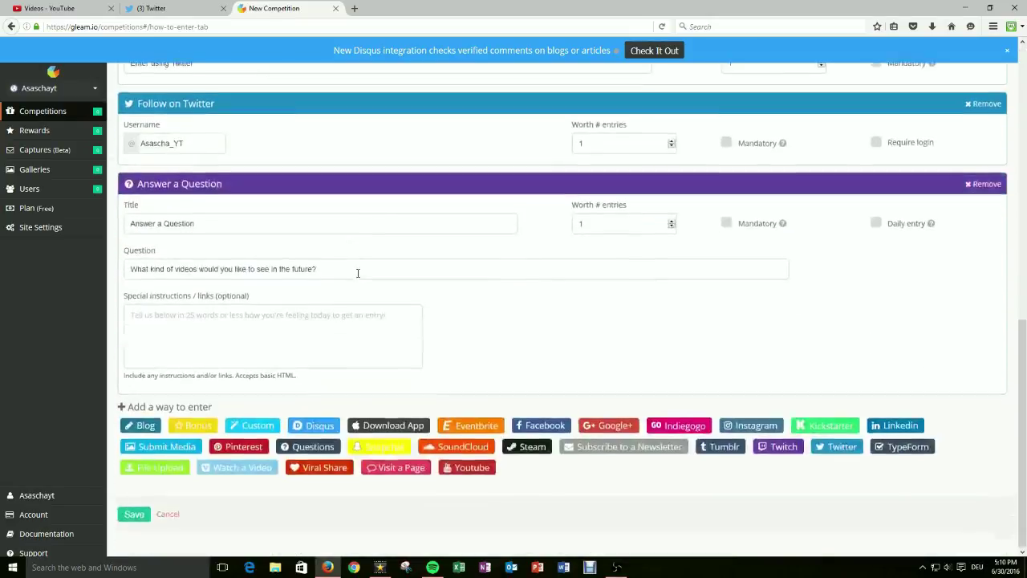
{"action": "scroll", "coordinate": [358, 273], "scroll_direction": "up", "scroll_amount": 4}
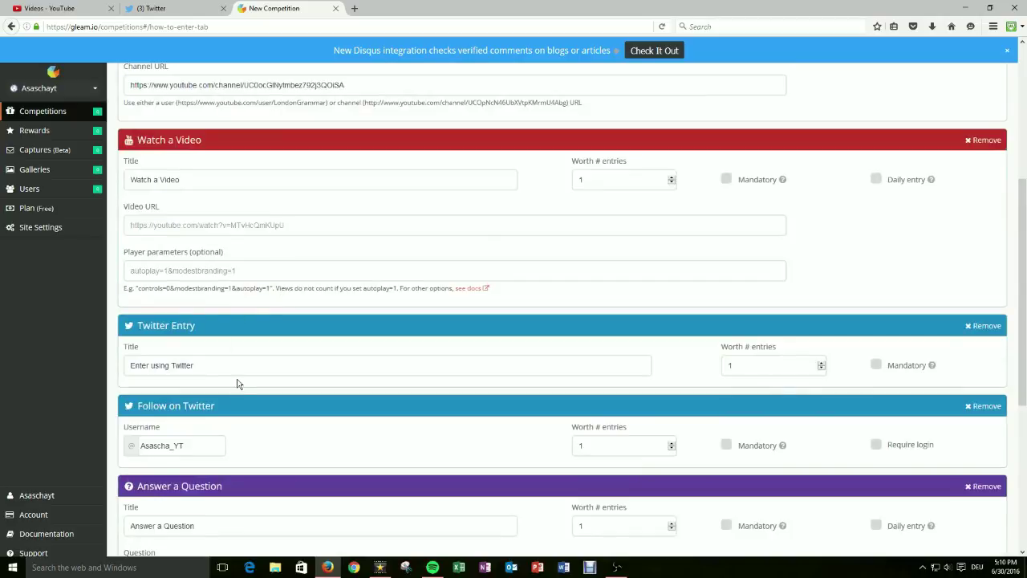
{"action": "scroll", "coordinate": [196, 419], "scroll_direction": "up", "scroll_amount": 1}
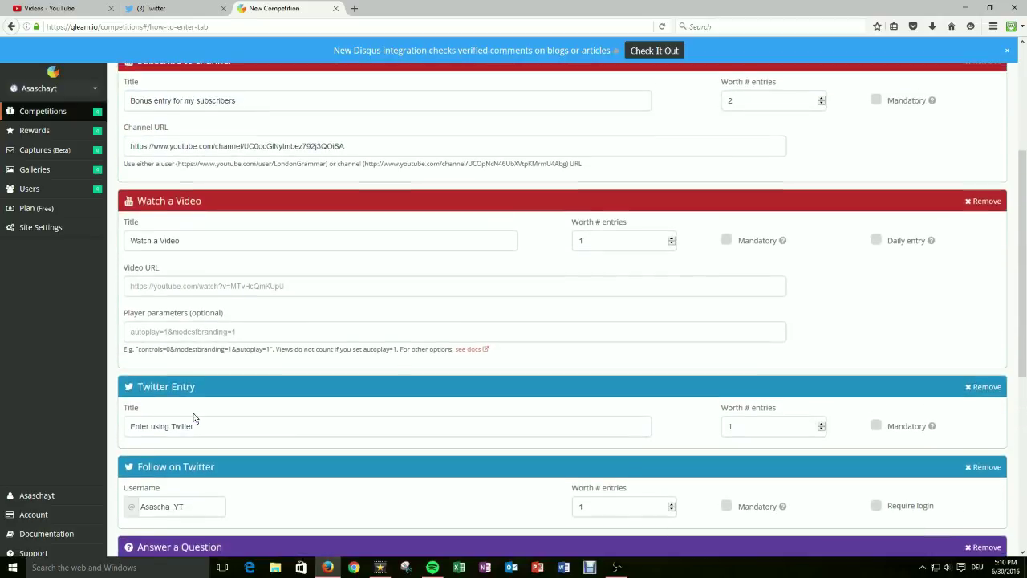
{"action": "scroll", "coordinate": [194, 417], "scroll_direction": "up", "scroll_amount": 2}
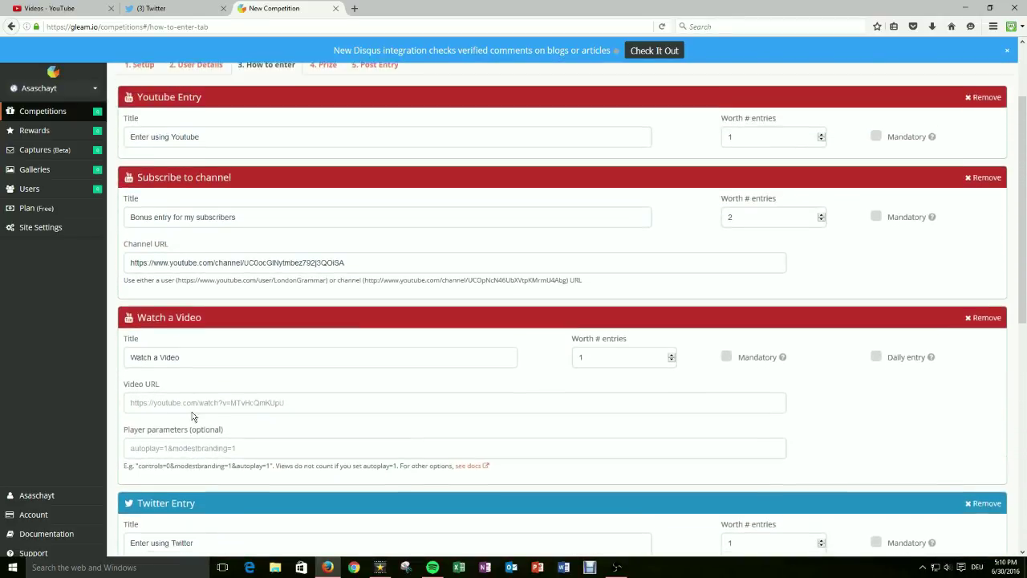
Scroll through the YouTube, Twitter and question entries, then highlight the euro sign in the prize title
{"action": "scroll", "coordinate": [189, 414], "scroll_direction": "down", "scroll_amount": 2}
{"action": "scroll", "coordinate": [192, 412], "scroll_direction": "up", "scroll_amount": 4}
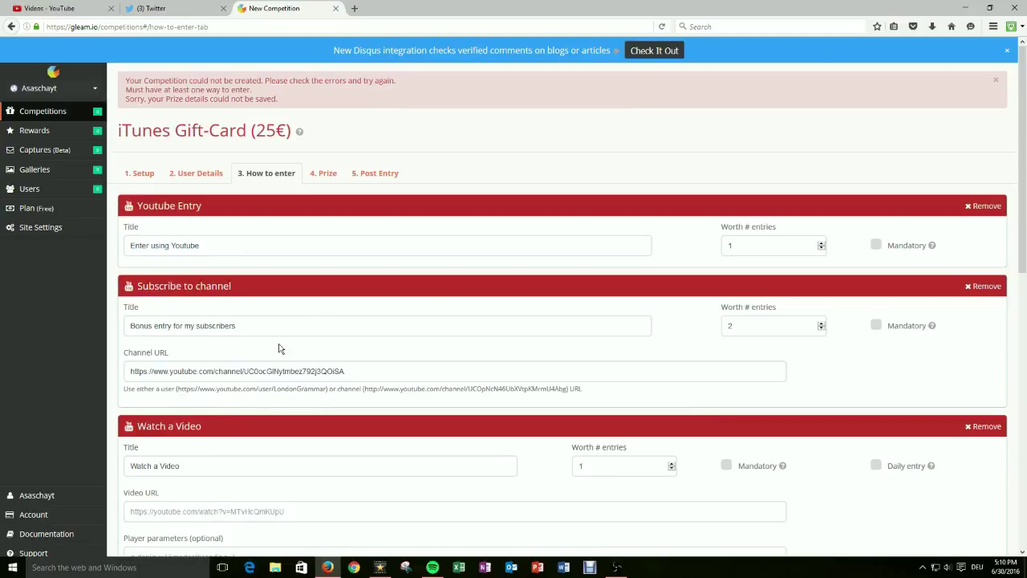
{"action": "scroll", "coordinate": [272, 305], "scroll_direction": "down", "scroll_amount": 5}
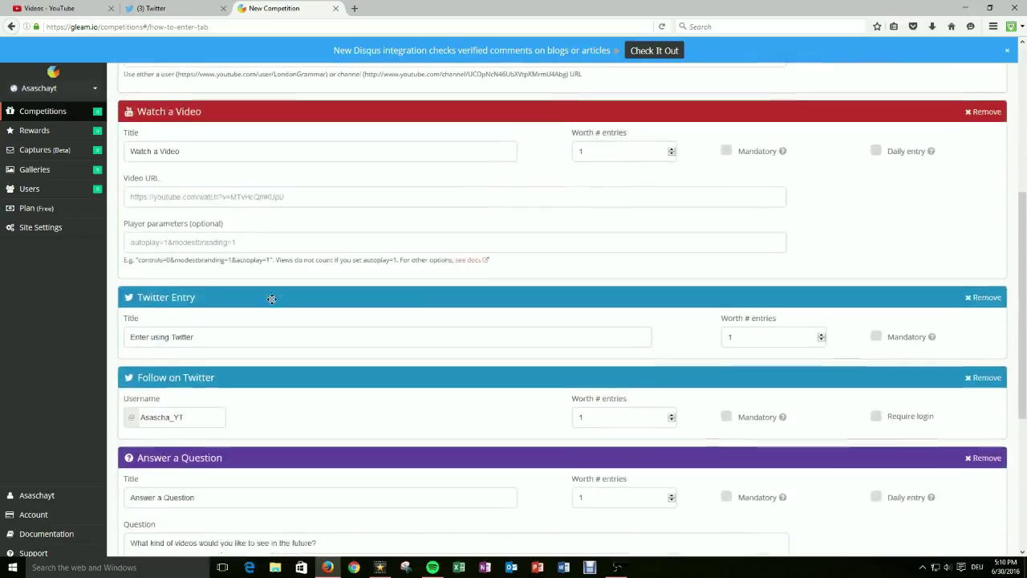
{"action": "scroll", "coordinate": [271, 305], "scroll_direction": "up", "scroll_amount": 5}
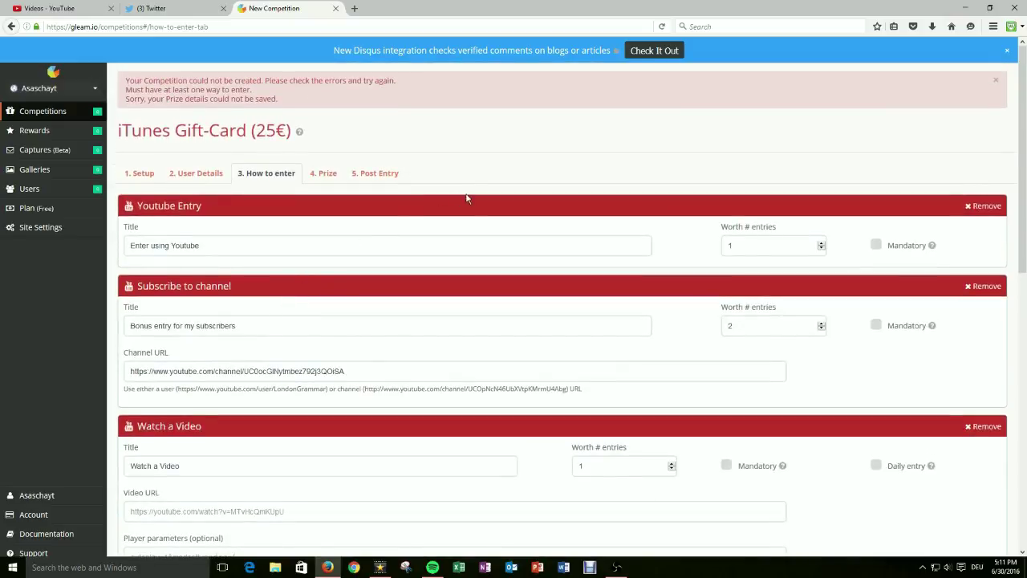
{"action": "scroll", "coordinate": [470, 222], "scroll_direction": "down", "scroll_amount": 8}
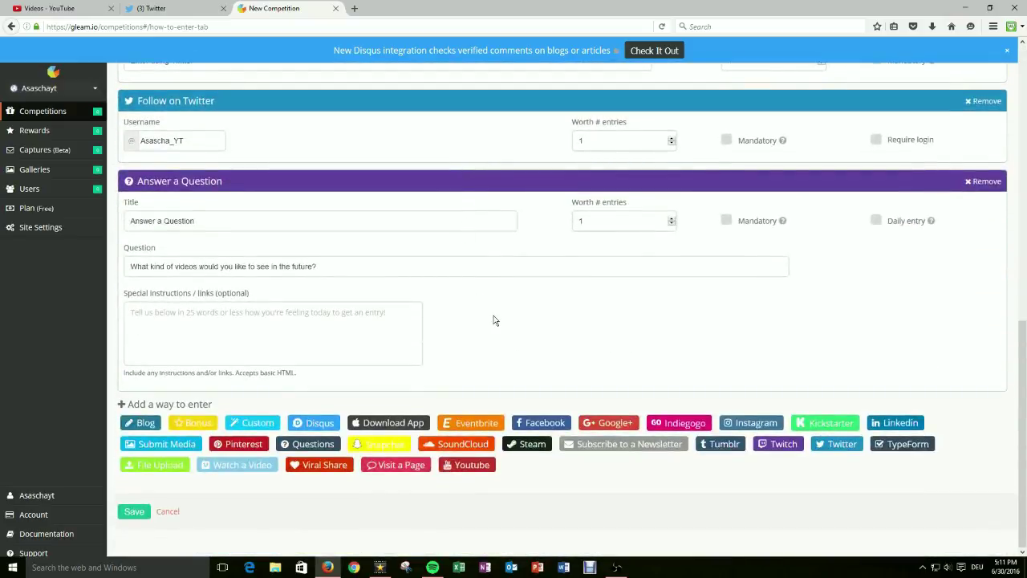
{"action": "scroll", "coordinate": [493, 324], "scroll_direction": "up", "scroll_amount": 2}
{"action": "scroll", "coordinate": [492, 324], "scroll_direction": "up", "scroll_amount": 10}
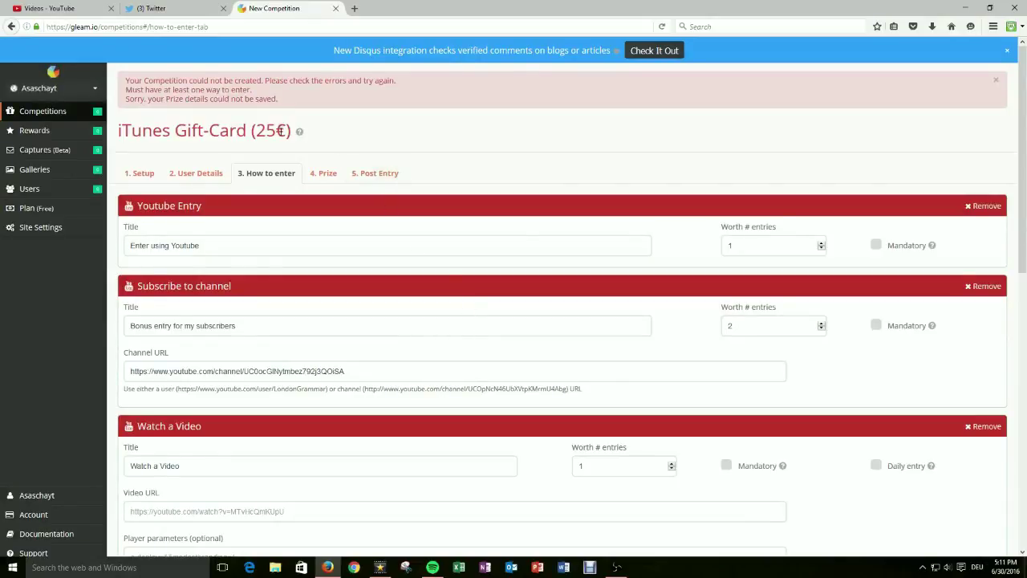
{"action": "left_click_drag", "start_coordinate": [287, 130], "coordinate": [276, 130]}
Deselect the title and scroll through the entries down to the 'What kind of videos would you like to see in the future?' question
{"action": "left_click", "coordinate": [403, 133]}
{"action": "scroll", "coordinate": [403, 137], "scroll_direction": "down", "scroll_amount": 4}
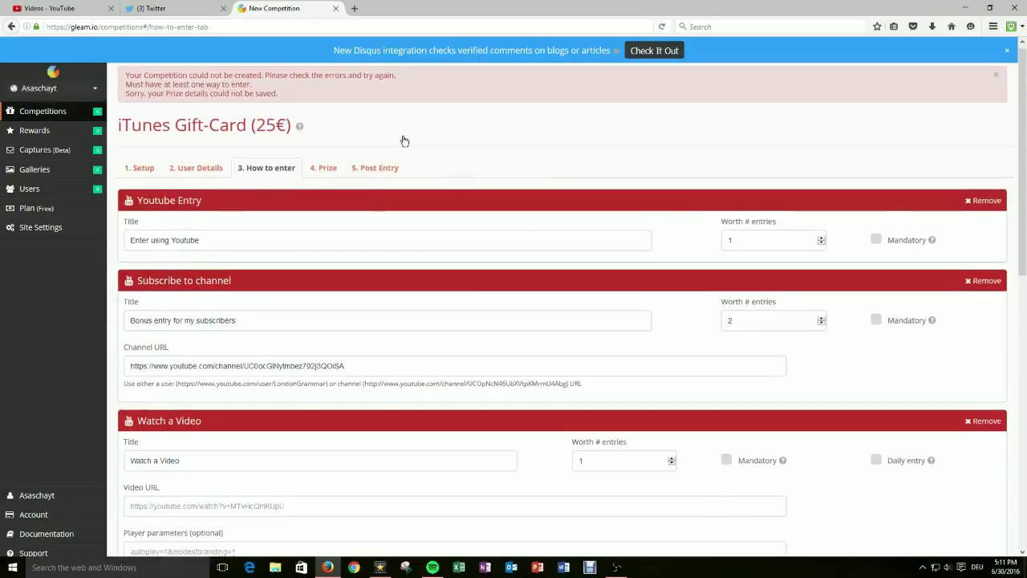
{"action": "scroll", "coordinate": [402, 142], "scroll_direction": "up", "scroll_amount": 4}
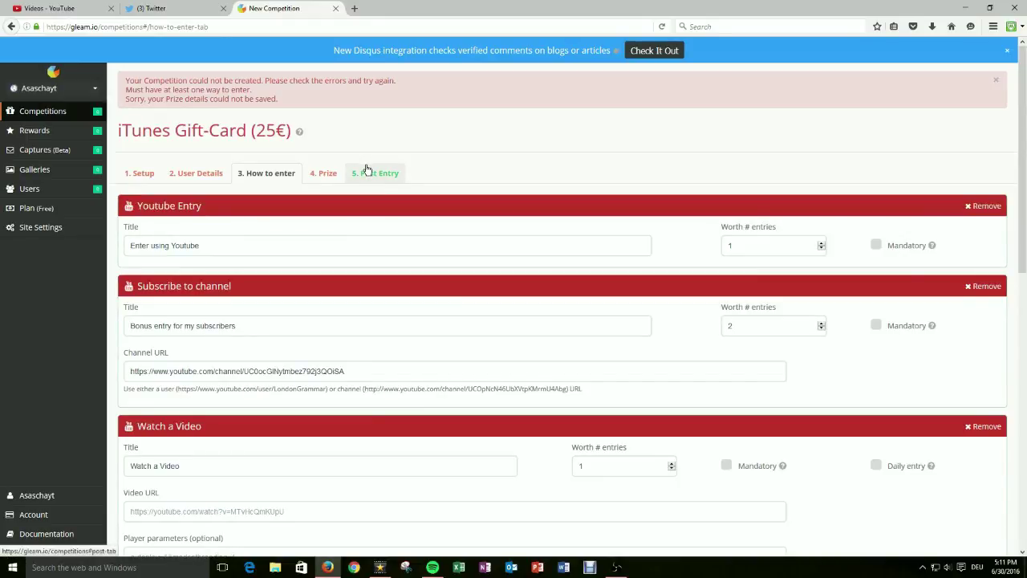
{"action": "scroll", "coordinate": [171, 295], "scroll_direction": "down", "scroll_amount": 4}
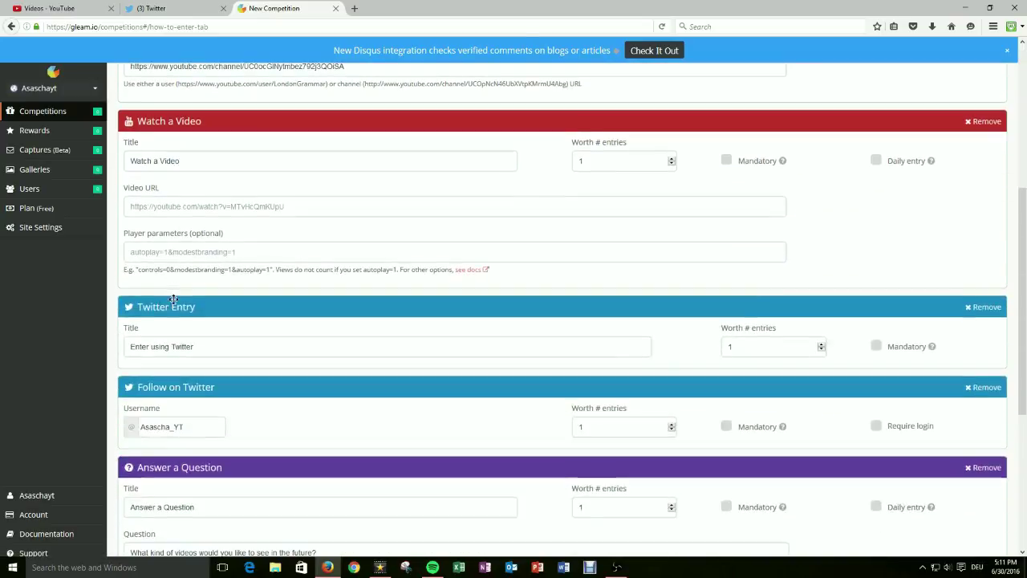
{"action": "scroll", "coordinate": [190, 386], "scroll_direction": "down", "scroll_amount": 2}
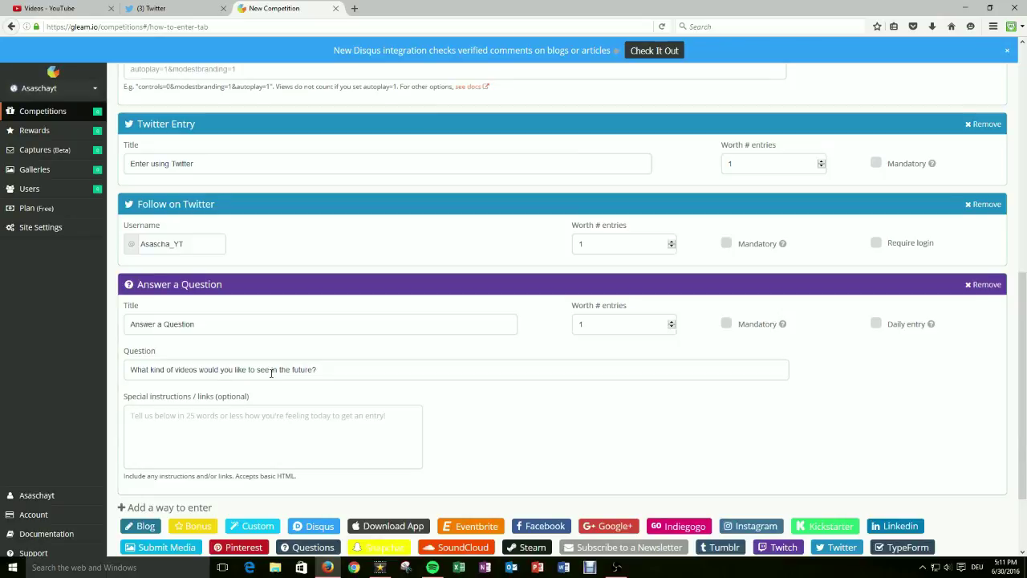
{"action": "scroll", "coordinate": [338, 363], "scroll_direction": "up", "scroll_amount": 4}
{"action": "scroll", "coordinate": [328, 408], "scroll_direction": "down", "scroll_amount": 3}
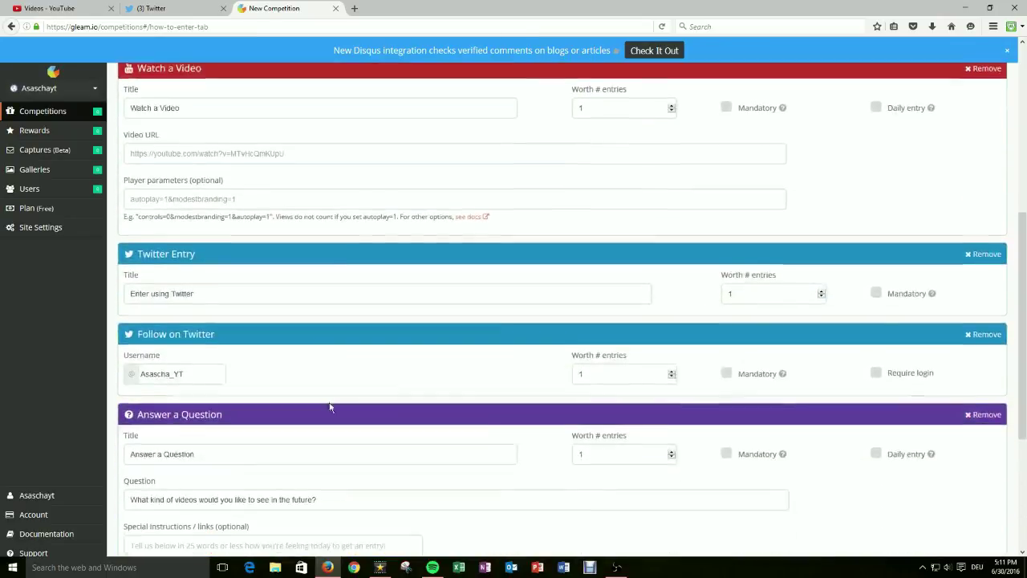
{"action": "scroll", "coordinate": [326, 403], "scroll_direction": "up", "scroll_amount": 4}
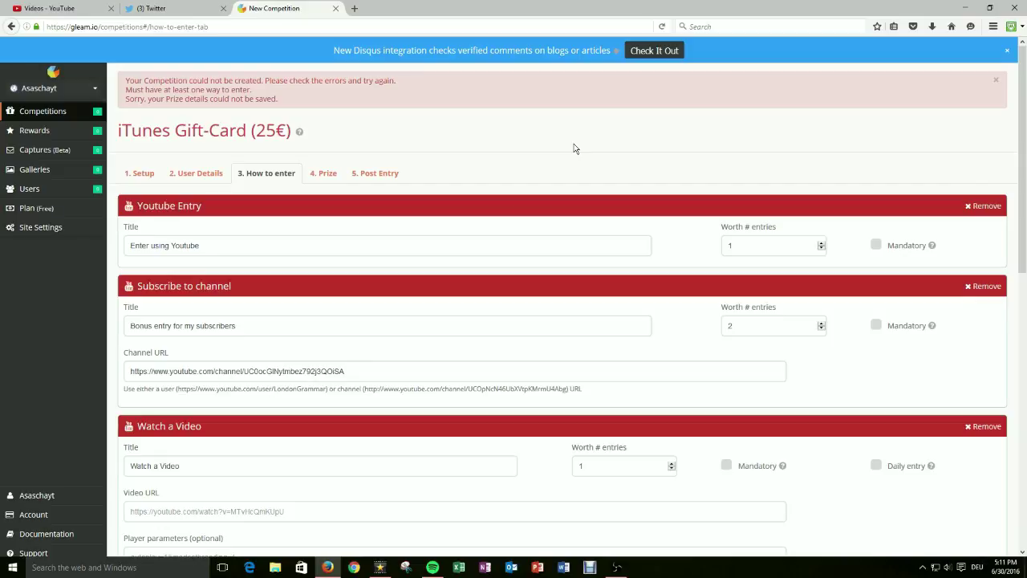
{"action": "scroll", "coordinate": [557, 216], "scroll_direction": "down", "scroll_amount": 5}
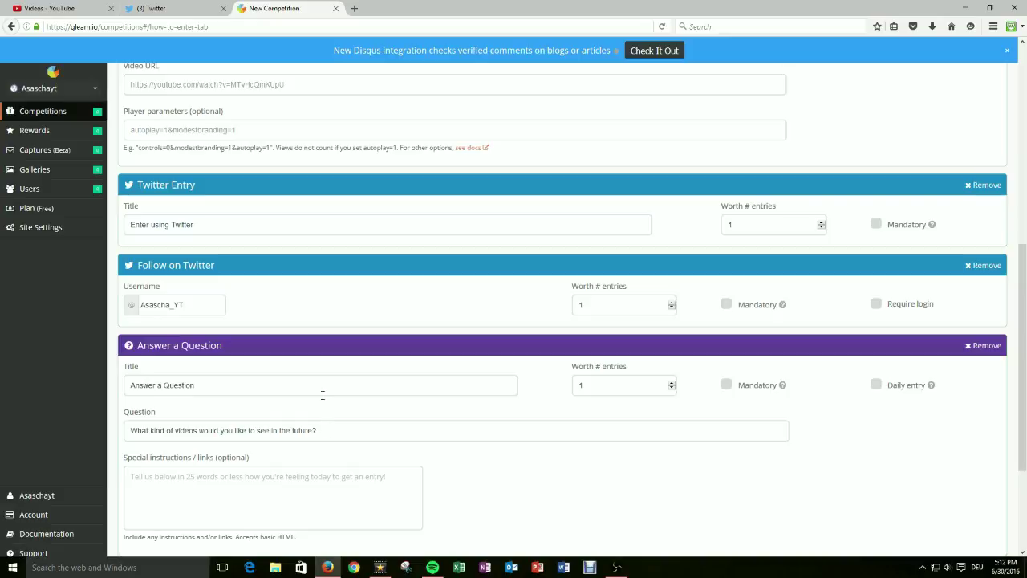
{"action": "scroll", "coordinate": [319, 408], "scroll_direction": "up", "scroll_amount": 15}
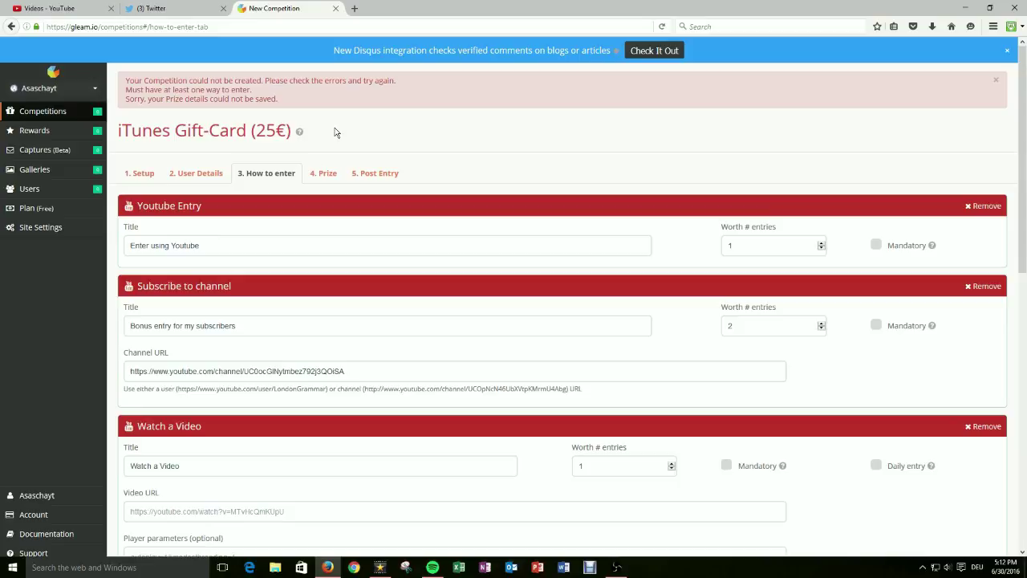
Return to the YouTube tab and go to My channel from the navigation menu
{"action": "left_click", "coordinate": [48, 8]}
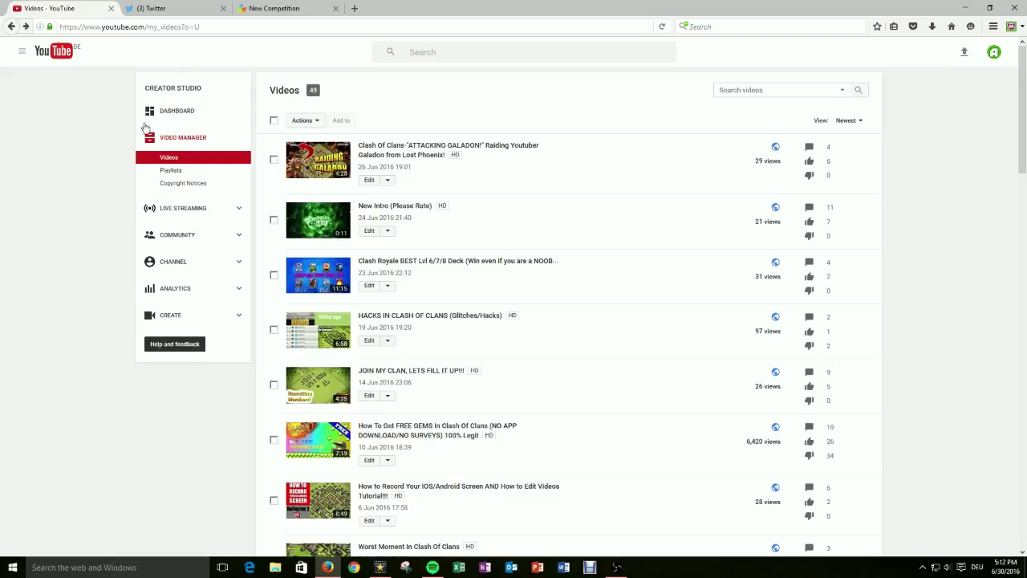
{"action": "left_click", "coordinate": [22, 51]}
{"action": "left_click", "coordinate": [48, 97]}
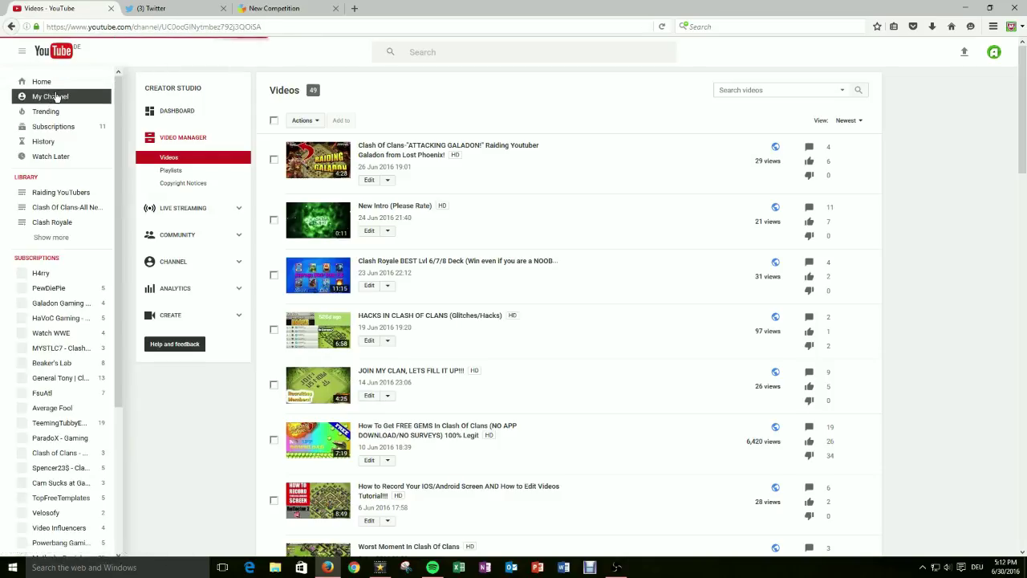